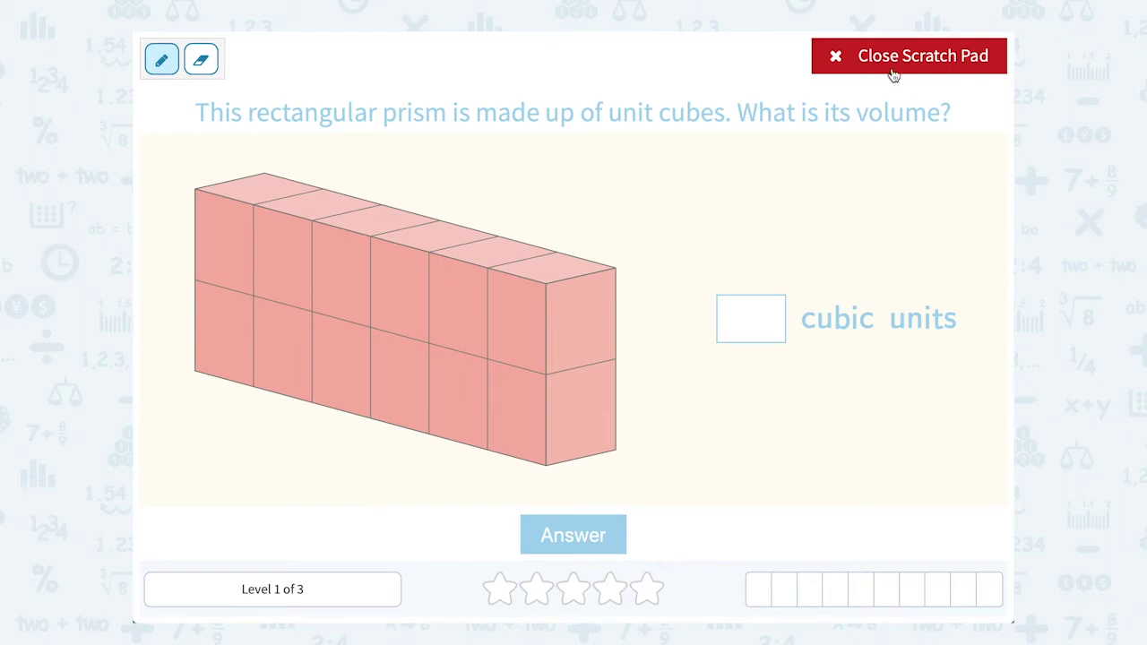
Step: Close the scratch pad to reveal the red twelve-cube prism question again
{"action": "left_click", "coordinate": [846, 56]}
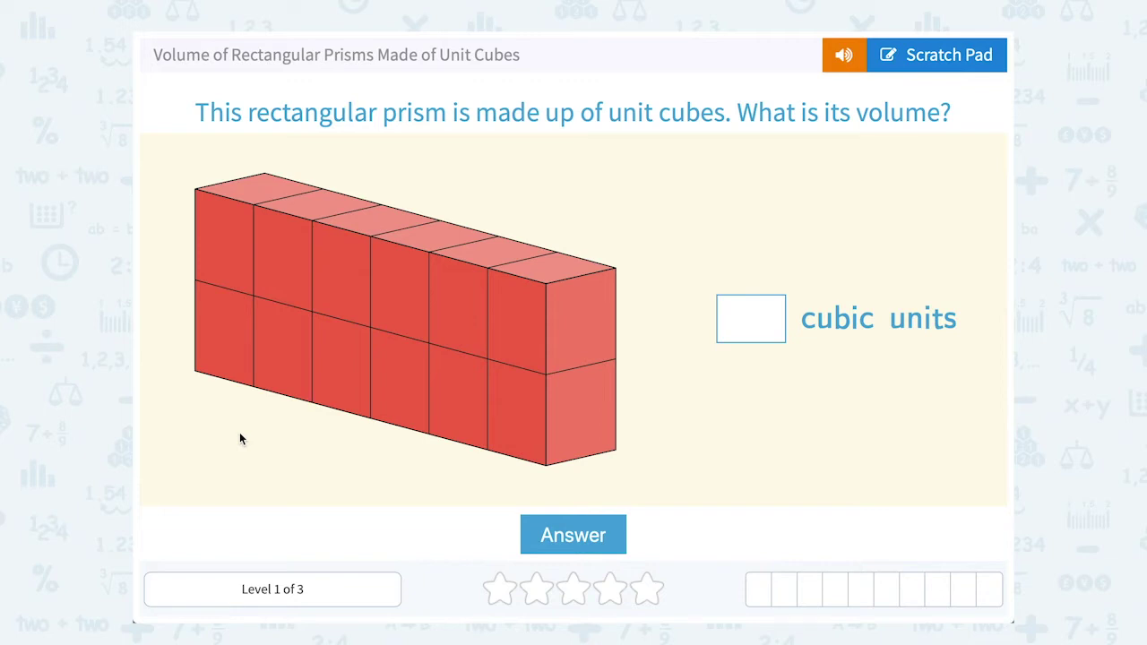
Step: On the scratch pad, underline 'unit cubes' and number the red prism's cubes
{"action": "left_click", "coordinate": [949, 59]}
{"action": "left_click_drag", "start_coordinate": [615, 128], "coordinate": [713, 131]}
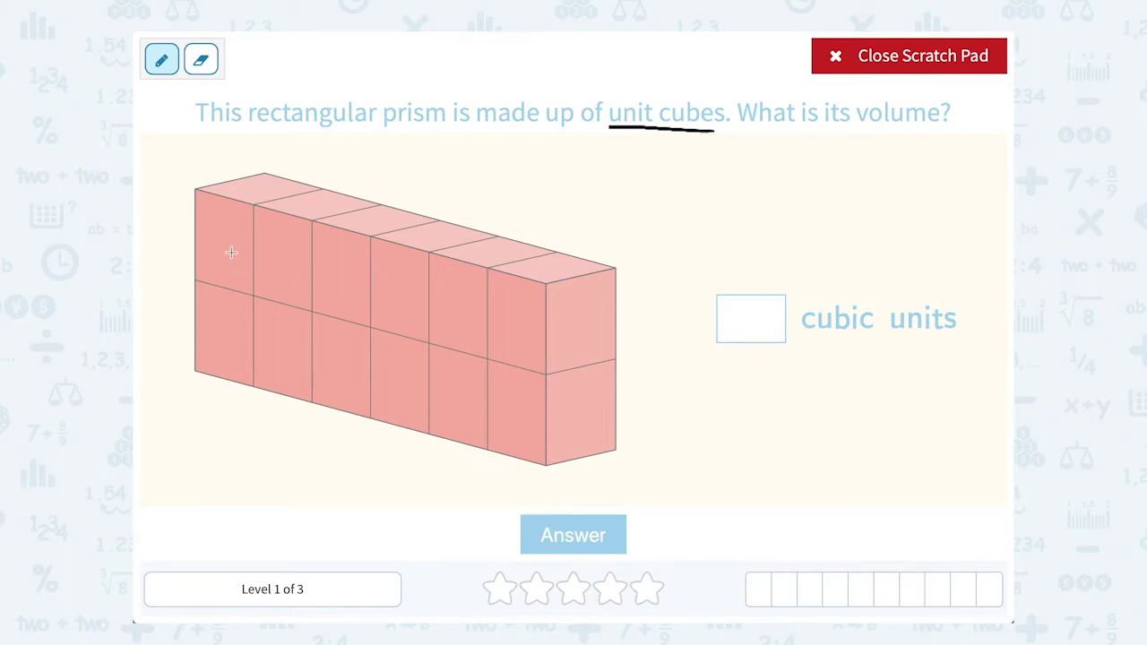
{"action": "mouse_move", "coordinate": [224, 239]}
{"action": "left_mouse_down"}
{"action": "mouse_move", "coordinate": [223, 254]}
{"action": "mouse_move", "coordinate": [353, 269]}
{"action": "mouse_move", "coordinate": [342, 276]}
{"action": "mouse_move", "coordinate": [529, 313]}
{"action": "mouse_move", "coordinate": [511, 314]}
{"action": "left_mouse_up"}
{"action": "mouse_move", "coordinate": [208, 323]}
{"action": "left_mouse_down"}
{"action": "mouse_move", "coordinate": [278, 349]}
{"action": "mouse_move", "coordinate": [262, 333]}
{"action": "mouse_move", "coordinate": [265, 342]}
{"action": "mouse_move", "coordinate": [329, 341]}
{"action": "mouse_move", "coordinate": [540, 405]}
{"action": "left_mouse_up"}
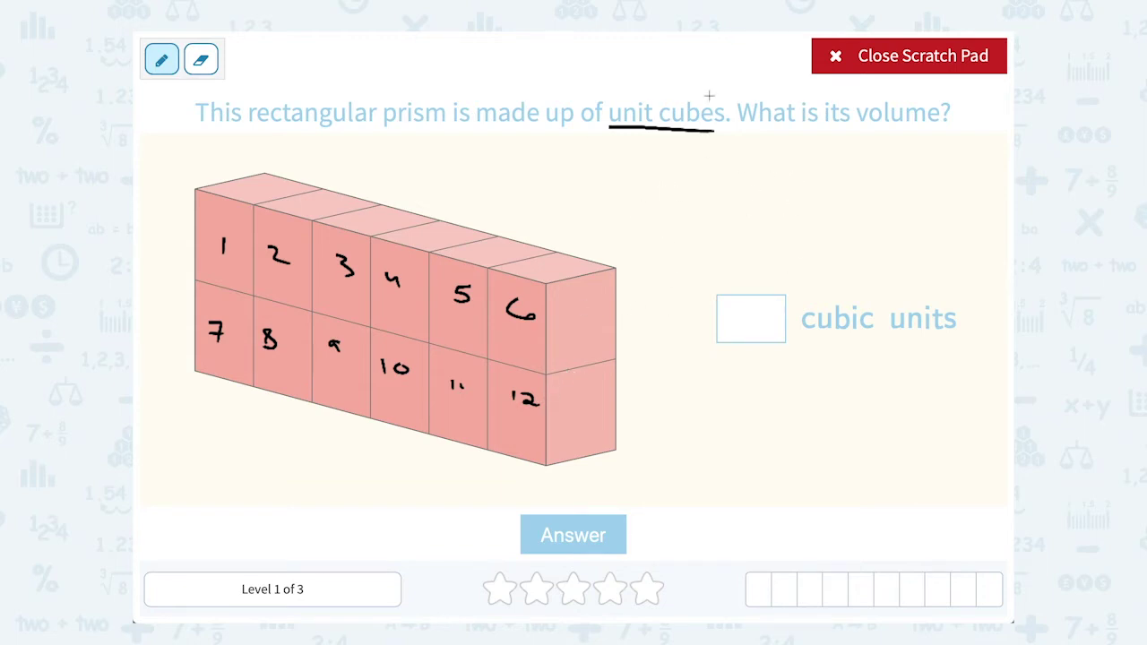
Step: Close the scratch pad and submit 12 cubic units as the volume
{"action": "left_click", "coordinate": [917, 70]}
{"action": "type", "text": "12"}
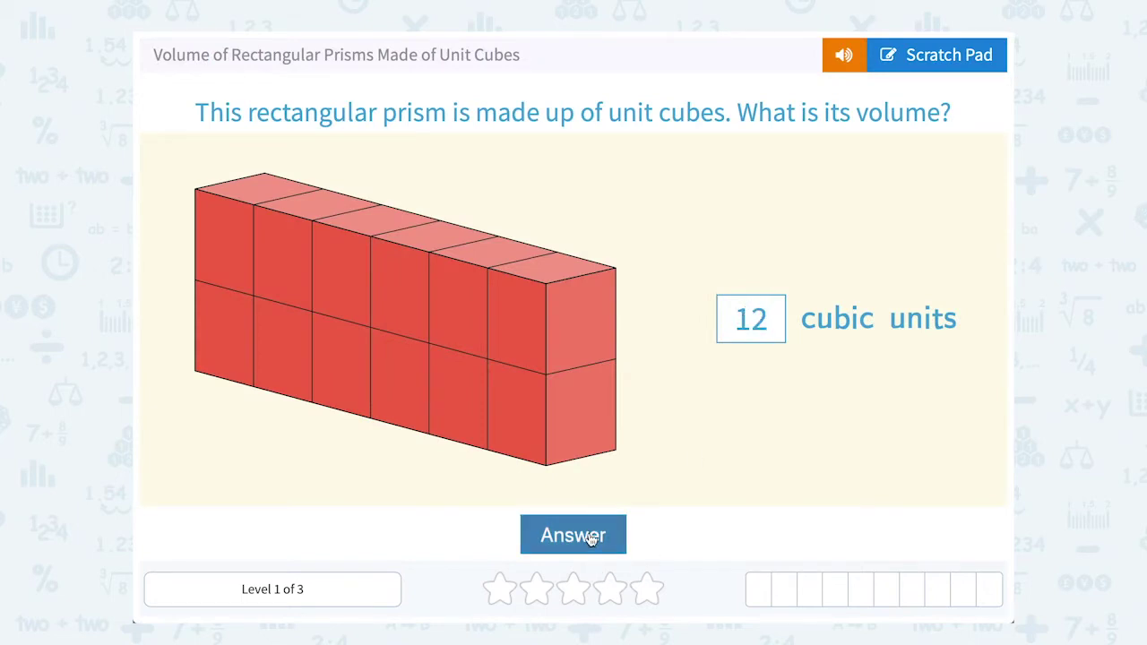
{"action": "left_click", "coordinate": [586, 535]}
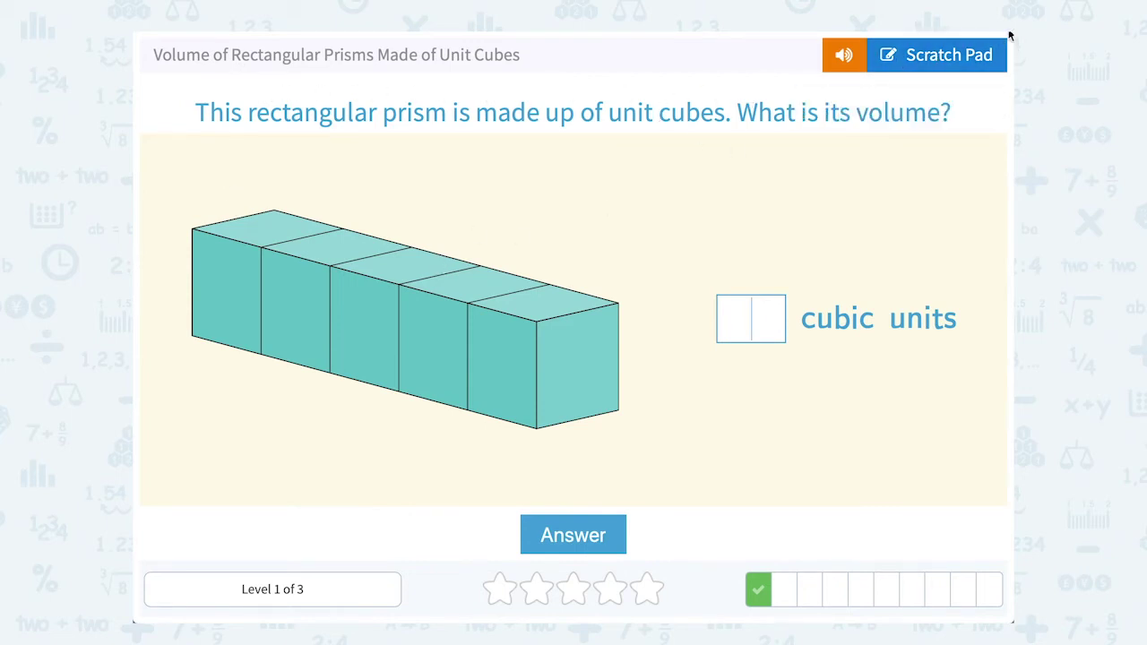
Step: Number the teal prism's five cubes on the scratch pad
{"action": "left_click", "coordinate": [974, 56]}
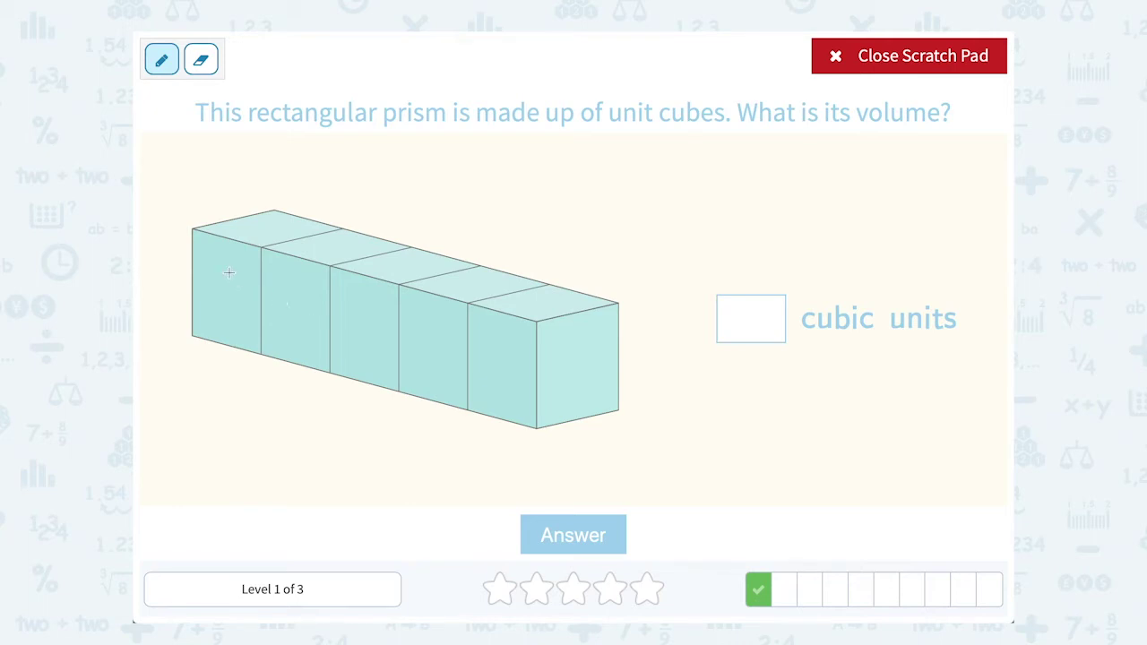
{"action": "mouse_move", "coordinate": [228, 271]}
{"action": "left_mouse_down"}
{"action": "mouse_move", "coordinate": [354, 314]}
{"action": "mouse_move", "coordinate": [355, 328]}
{"action": "mouse_move", "coordinate": [428, 346]}
{"action": "left_mouse_up"}
{"action": "mouse_move", "coordinate": [512, 339]}
{"action": "left_mouse_down"}
{"action": "mouse_move", "coordinate": [498, 339]}
{"action": "mouse_move", "coordinate": [504, 359]}
{"action": "left_mouse_up"}
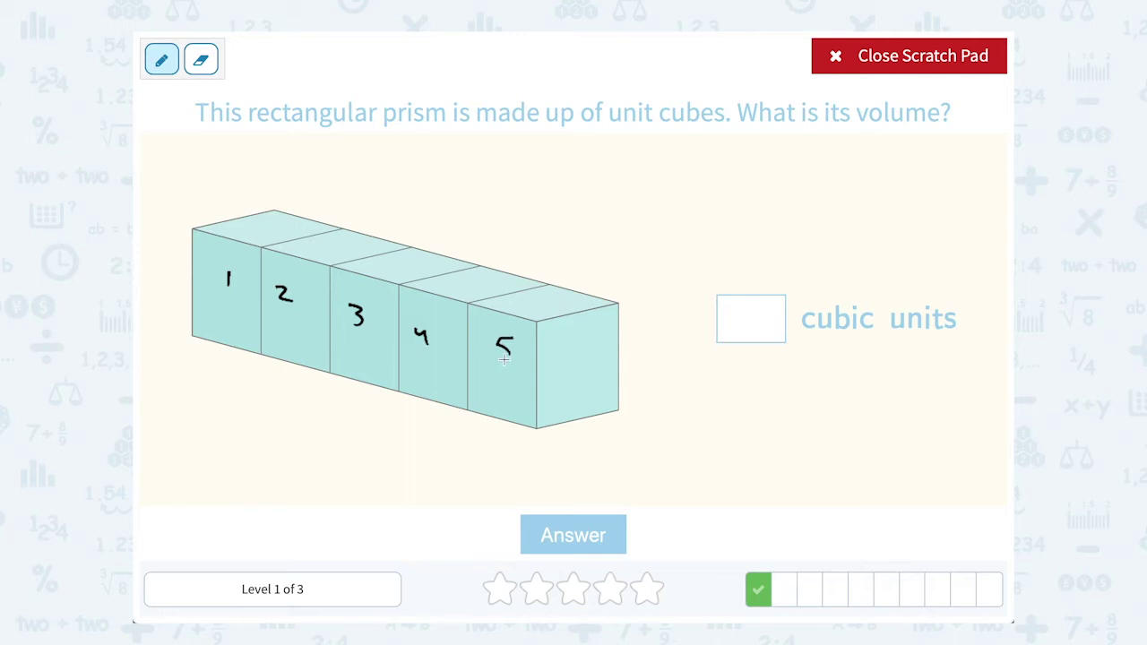
Step: Close the scratch pad and submit 5 cubic units as the volume
{"action": "left_click", "coordinate": [858, 59]}
{"action": "left_click", "coordinate": [752, 323]}
{"action": "type", "text": "5"}
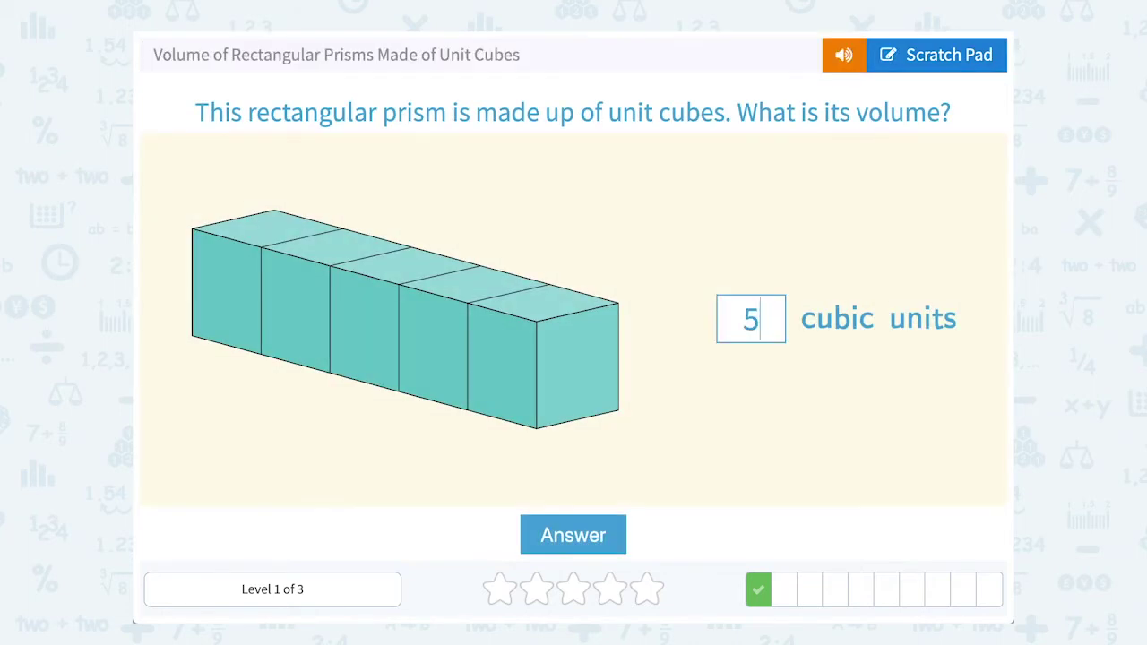
{"action": "left_click", "coordinate": [604, 535]}
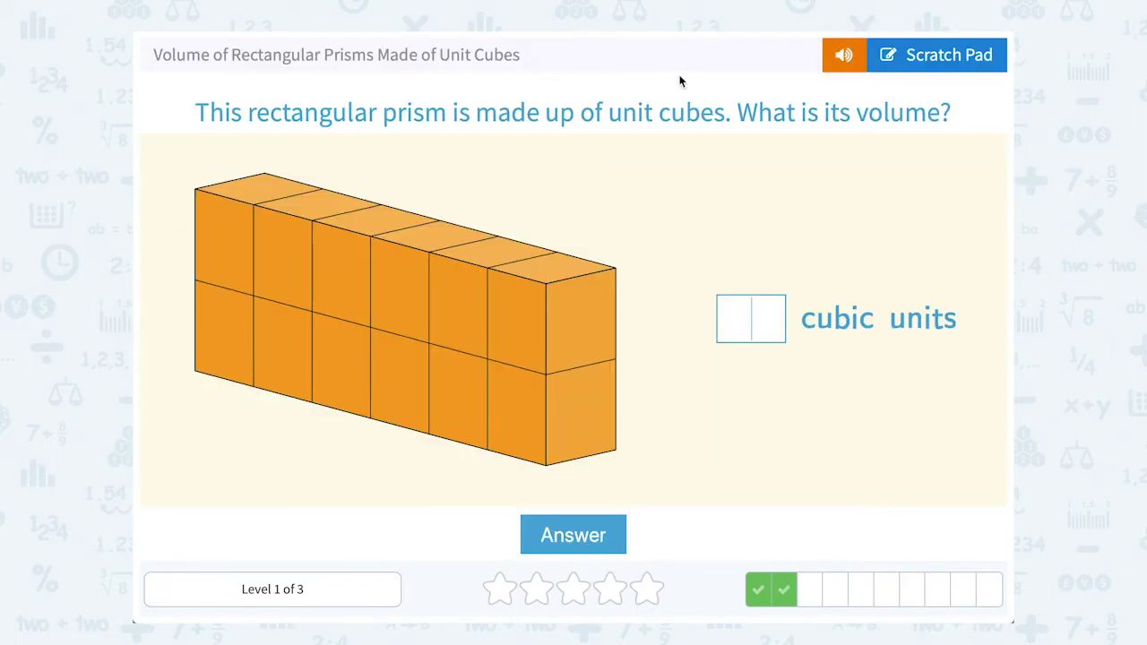
Step: On the scratch pad, underline 'unit cubes' and number the orange prism's cubes 1–6
{"action": "left_click", "coordinate": [981, 56]}
{"action": "left_click_drag", "start_coordinate": [591, 128], "coordinate": [704, 128]}
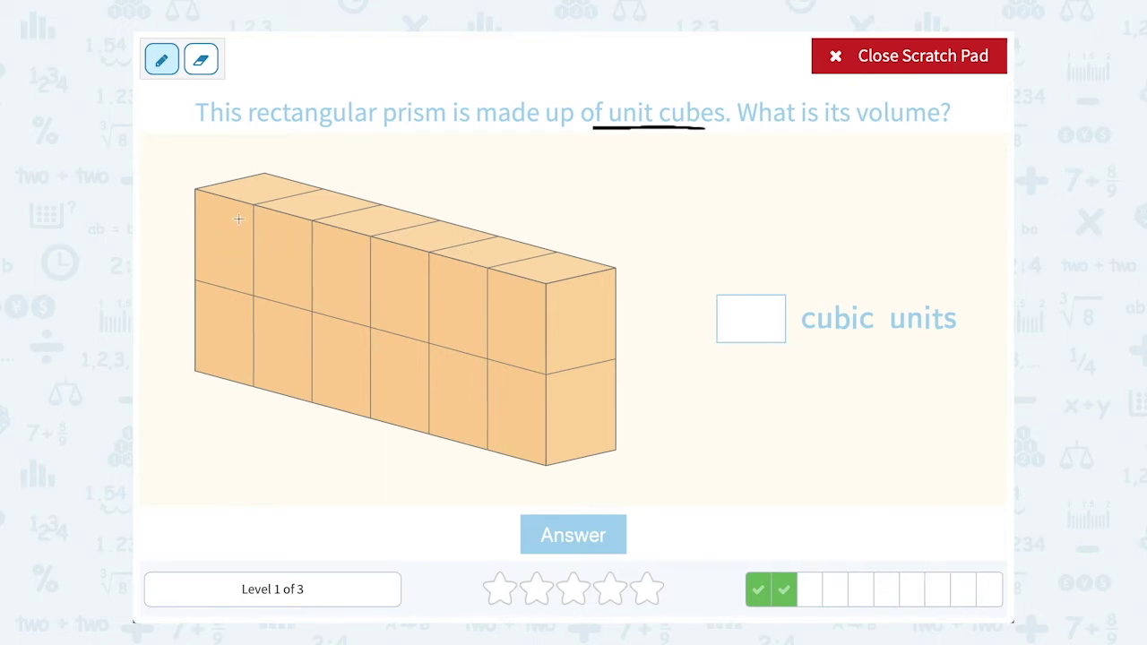
{"action": "left_click_drag", "start_coordinate": [235, 246], "coordinate": [235, 265]}
{"action": "left_click_drag", "start_coordinate": [219, 311], "coordinate": [238, 326]}
{"action": "mouse_move", "coordinate": [266, 258]}
{"action": "left_mouse_down"}
{"action": "mouse_move", "coordinate": [278, 259]}
{"action": "mouse_move", "coordinate": [266, 279]}
{"action": "left_mouse_up"}
{"action": "left_click_drag", "start_coordinate": [277, 328], "coordinate": [284, 344]}
{"action": "mouse_move", "coordinate": [328, 267]}
{"action": "left_mouse_down"}
{"action": "mouse_move", "coordinate": [341, 267]}
{"action": "mouse_move", "coordinate": [329, 289]}
{"action": "left_mouse_up"}
{"action": "mouse_move", "coordinate": [344, 343]}
{"action": "left_mouse_down"}
{"action": "mouse_move", "coordinate": [334, 357]}
{"action": "mouse_move", "coordinate": [348, 355]}
{"action": "left_mouse_up"}
Step: Number the remaining cubes 7–12, then close the scratch pad ready to answer
{"action": "mouse_move", "coordinate": [384, 292]}
{"action": "left_mouse_down"}
{"action": "mouse_move", "coordinate": [396, 292]}
{"action": "mouse_move", "coordinate": [392, 311]}
{"action": "left_mouse_up"}
{"action": "left_click_drag", "start_coordinate": [405, 389], "coordinate": [395, 367]}
{"action": "left_click_drag", "start_coordinate": [464, 307], "coordinate": [459, 328]}
{"action": "mouse_move", "coordinate": [450, 385]}
{"action": "left_mouse_down"}
{"action": "mouse_move", "coordinate": [449, 399]}
{"action": "mouse_move", "coordinate": [460, 388]}
{"action": "left_mouse_up"}
{"action": "left_click_drag", "start_coordinate": [504, 324], "coordinate": [505, 337]}
{"action": "left_click_drag", "start_coordinate": [515, 323], "coordinate": [516, 335]}
{"action": "mouse_move", "coordinate": [517, 396]}
{"action": "left_mouse_down"}
{"action": "mouse_move", "coordinate": [517, 413]}
{"action": "mouse_move", "coordinate": [538, 412]}
{"action": "left_mouse_up"}
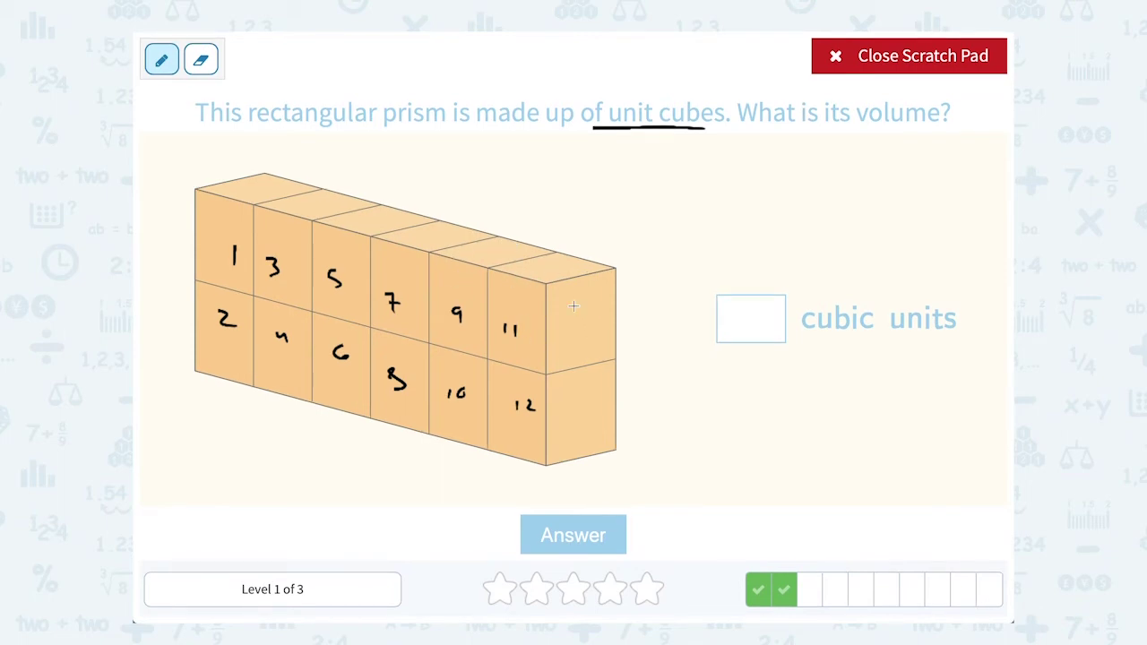
{"action": "mouse_move", "coordinate": [556, 251]}
{"action": "left_mouse_down"}
{"action": "mouse_move", "coordinate": [498, 259]}
{"action": "mouse_move", "coordinate": [484, 287]}
{"action": "mouse_move", "coordinate": [484, 356]}
{"action": "mouse_move", "coordinate": [560, 371]}
{"action": "mouse_move", "coordinate": [624, 351]}
{"action": "mouse_move", "coordinate": [614, 273]}
{"action": "mouse_move", "coordinate": [552, 250]}
{"action": "left_mouse_up"}
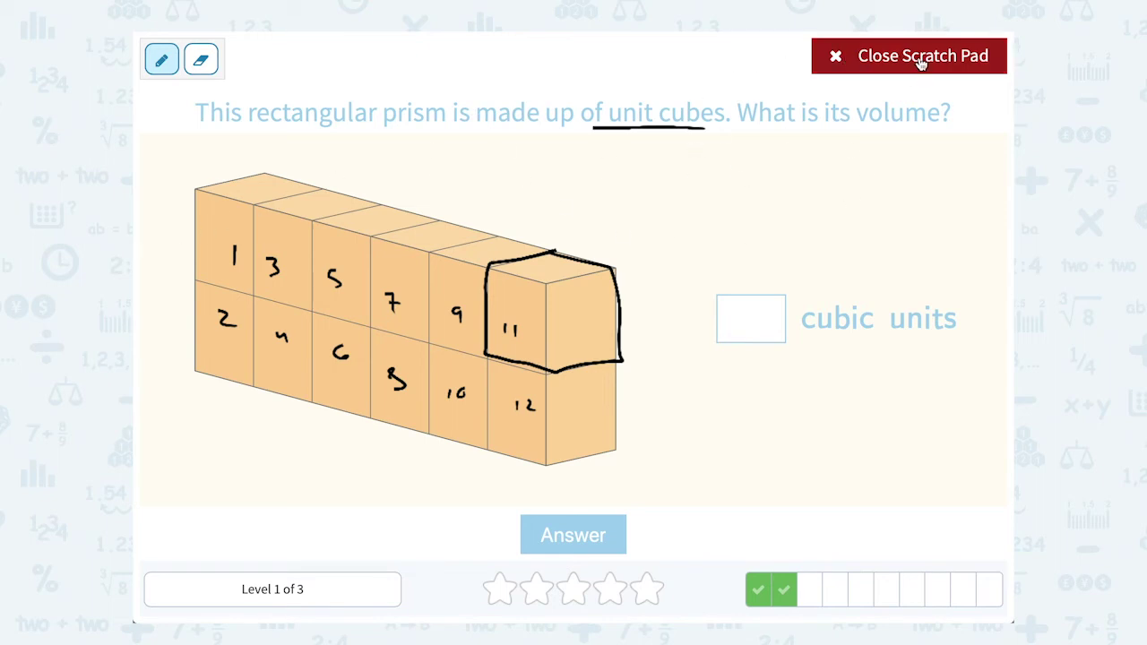
{"action": "left_click", "coordinate": [835, 59]}
{"action": "left_click", "coordinate": [776, 317]}
Step: Enter and submit 12 cubic units for the orange prism
{"action": "type", "text": "12"}
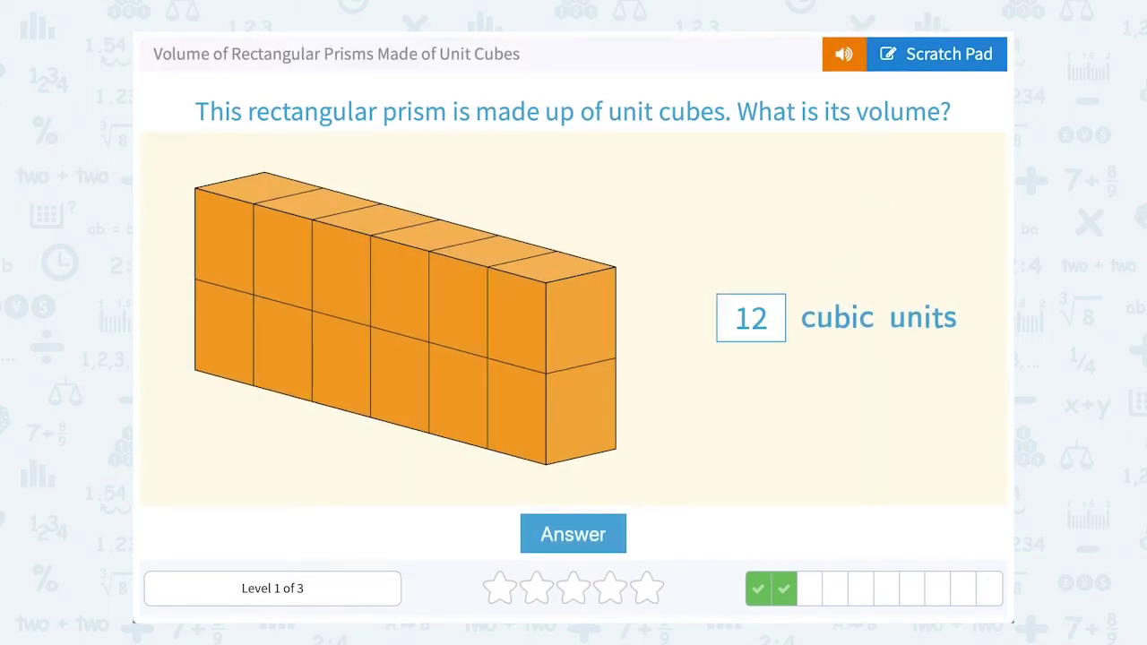
{"action": "key", "text": "Return"}
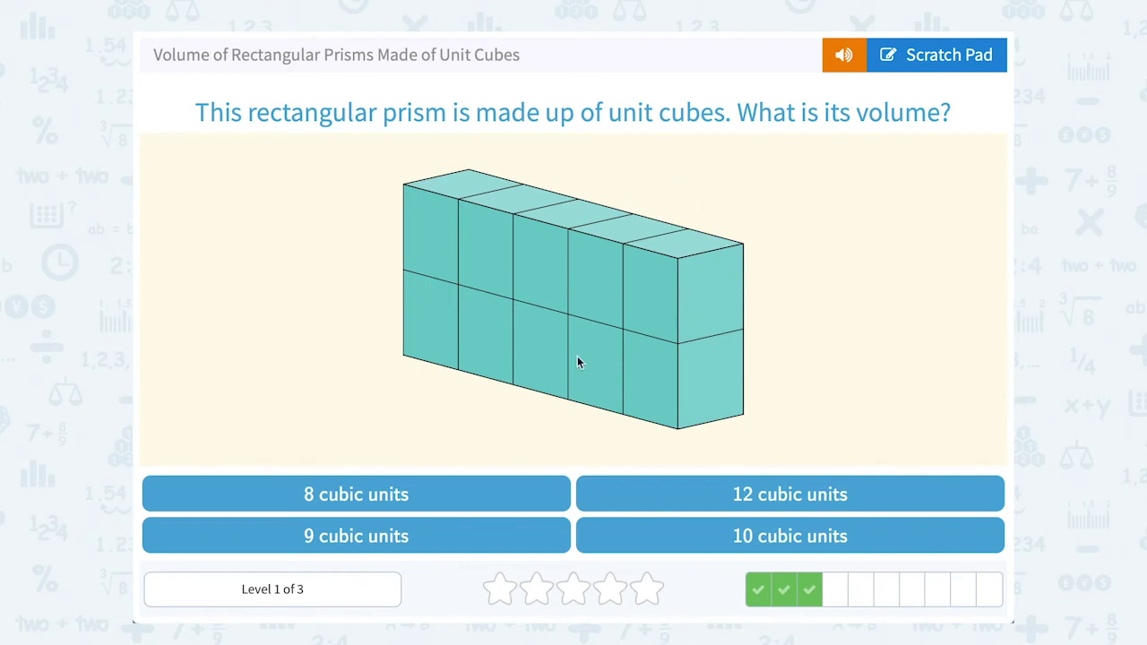
Step: Choose 10, 4 and 6 cubic units for the teal, green and orange prisms
{"action": "left_click", "coordinate": [828, 542]}
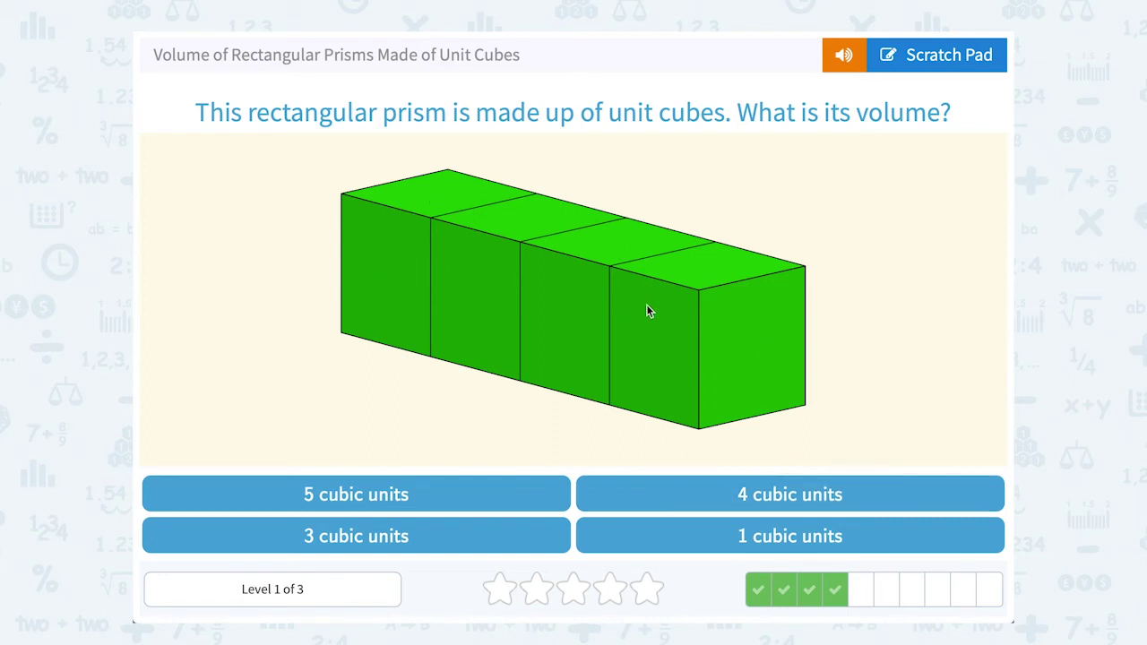
{"action": "left_click", "coordinate": [889, 502]}
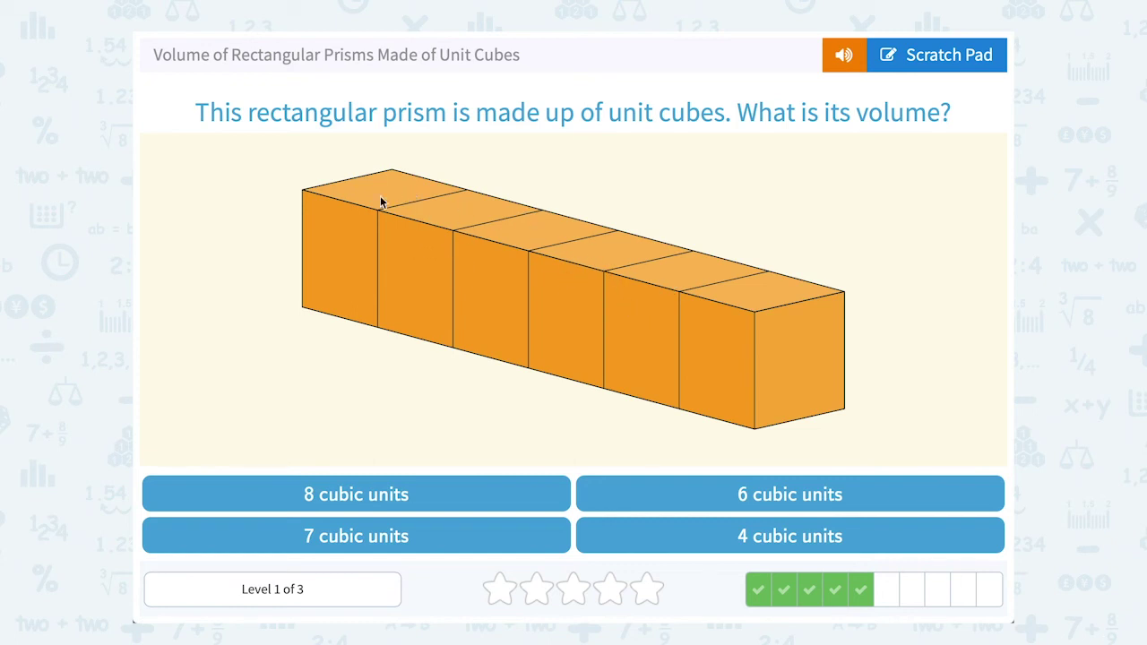
{"action": "left_click", "coordinate": [850, 505]}
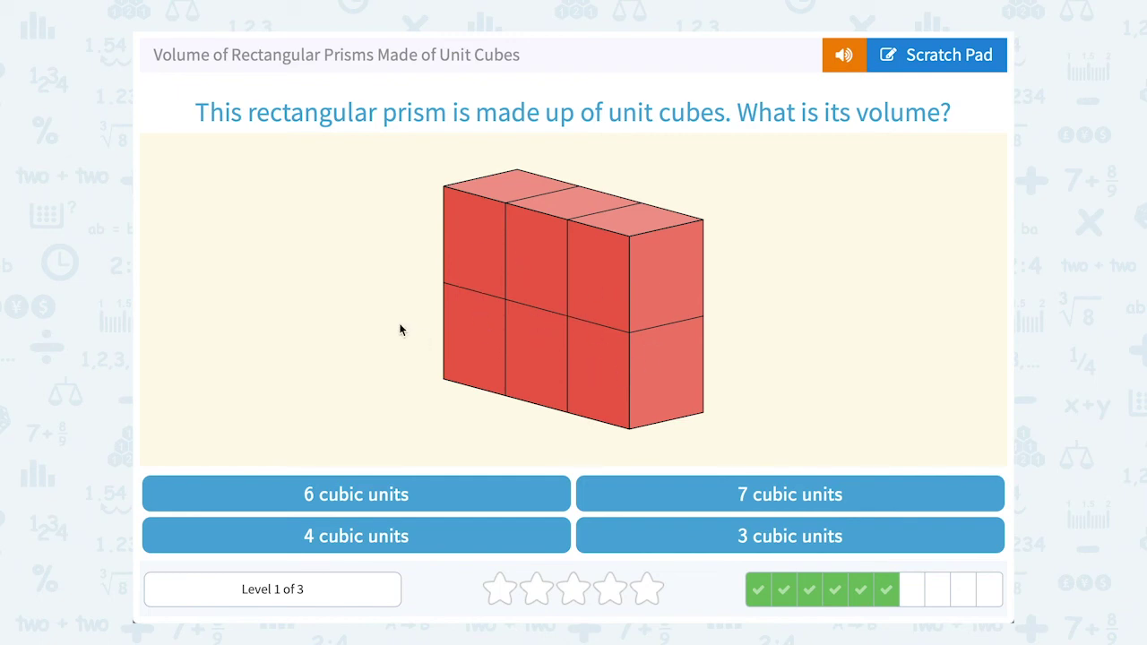
Step: Choose 6 cubic units as the red two-layer prism's volume
{"action": "left_click", "coordinate": [381, 496]}
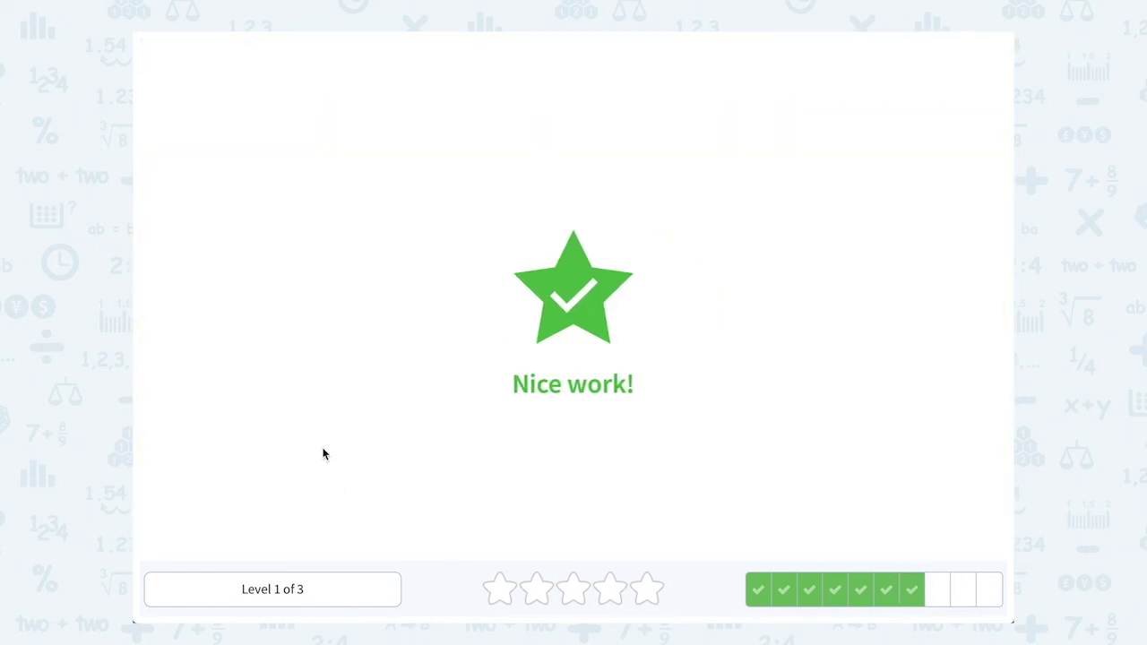